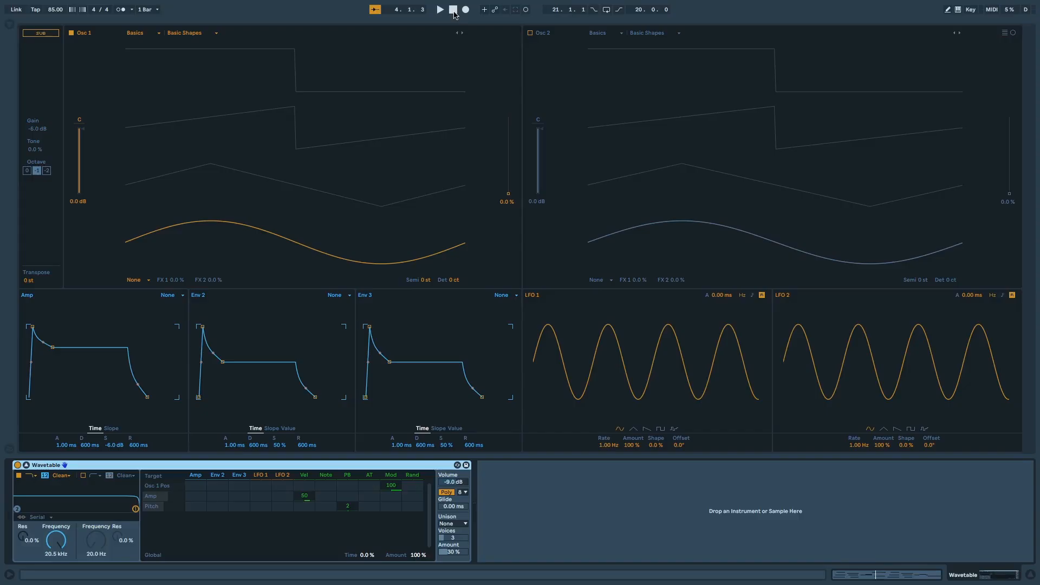
- Stop playback, switch the first filter's circuit type to MS2 and set its drive to 3 dB
{"action": "left_click", "coordinate": [453, 10]}
{"action": "left_click", "coordinate": [58, 476]}
{"action": "left_click", "coordinate": [58, 500]}
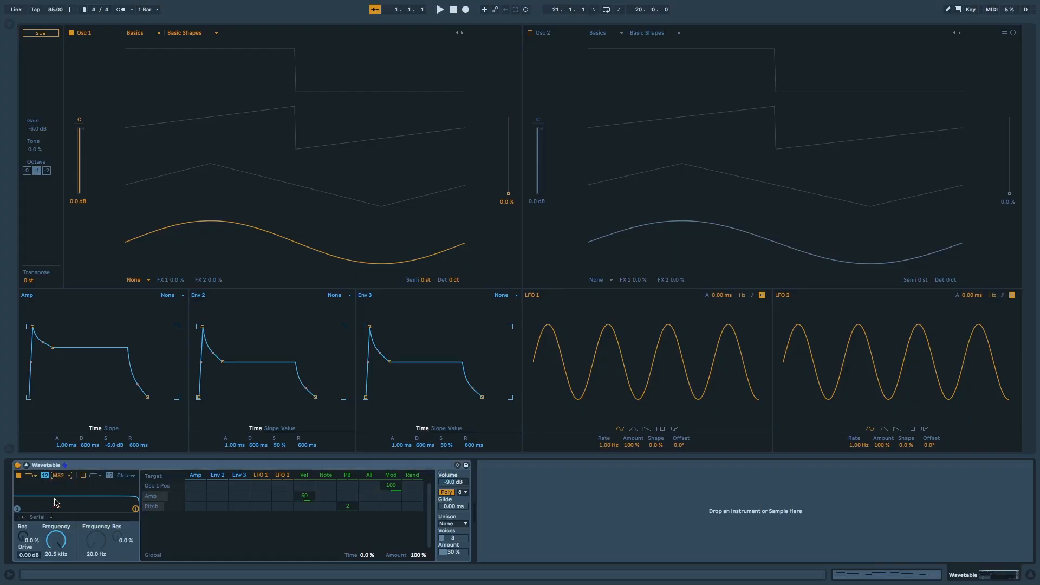
{"action": "left_click", "coordinate": [26, 556]}
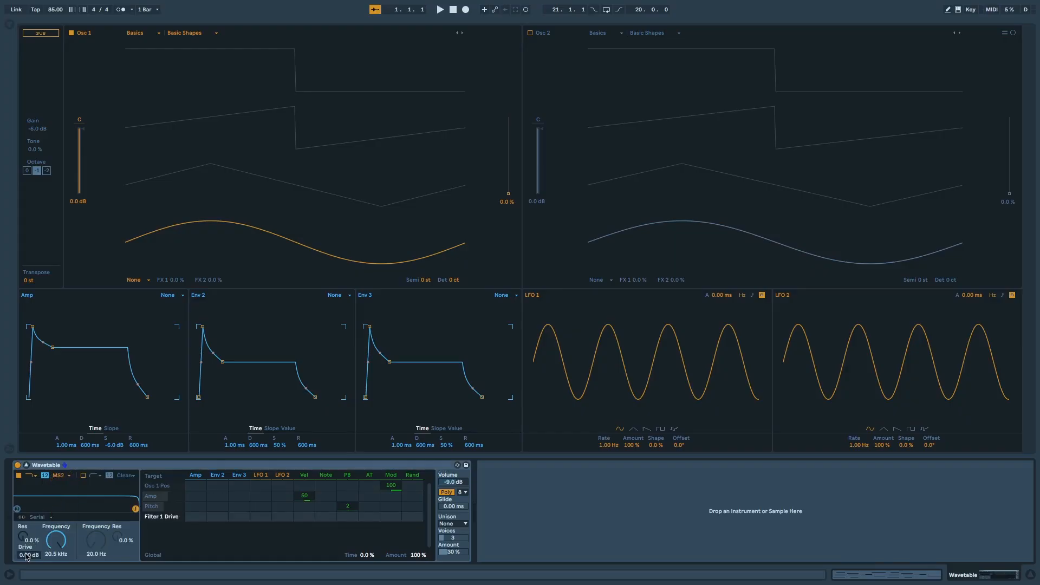
{"action": "type", "text": "3"}
{"action": "key", "text": "Return"}
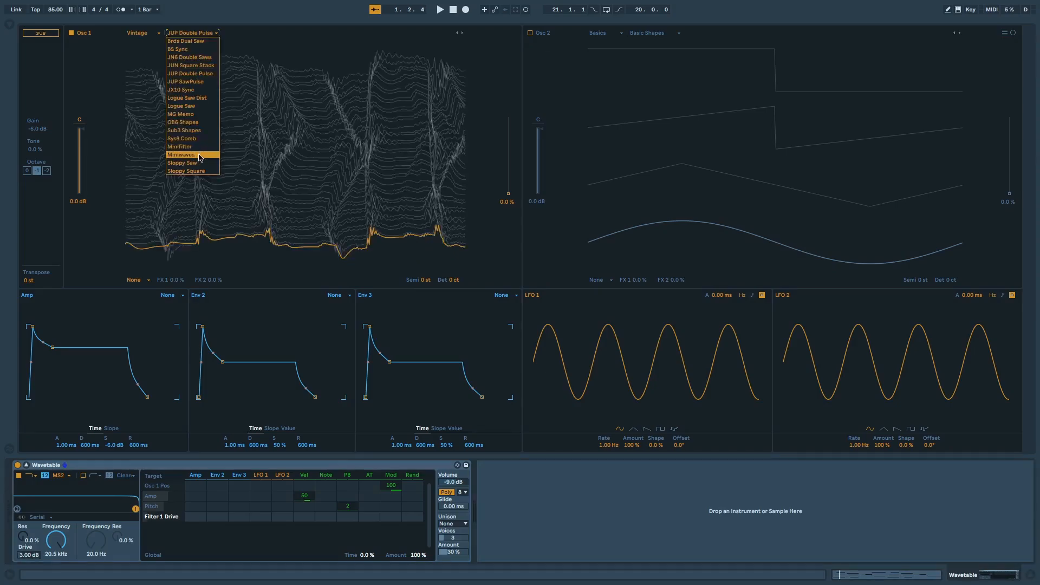
- Load the Vintage wavetable Sloppy Saw into oscillator 1 and play the clip to hear it
{"action": "left_click", "coordinate": [199, 162]}
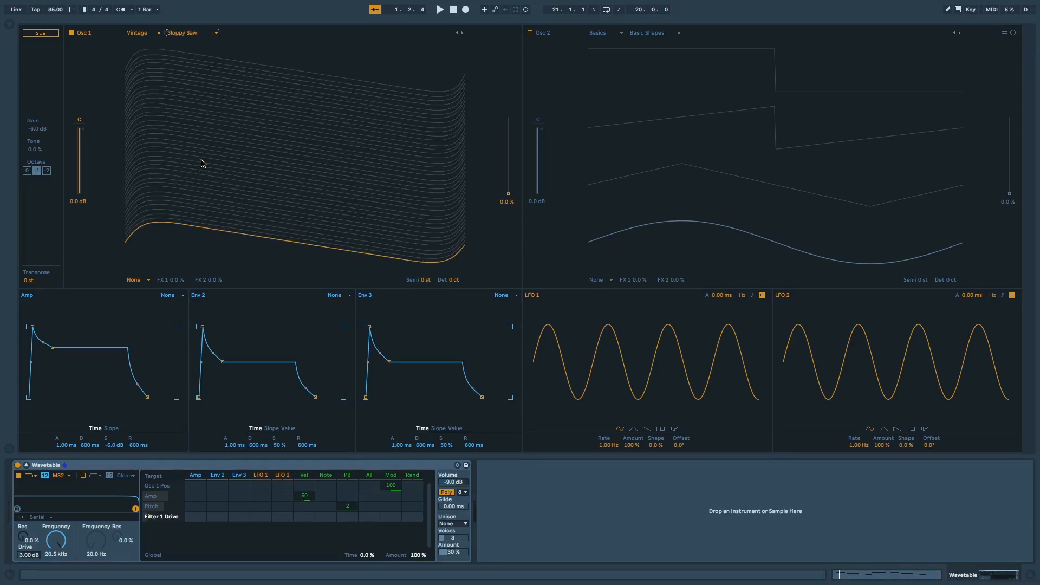
{"action": "key", "text": "space"}
{"action": "key", "text": "space"}
{"action": "key", "text": "space"}
- Shape the Amp envelope with 17.5 ms attack, 365 ms decay, -11 dB sustain and 333 ms release
{"action": "left_click_drag", "start_coordinate": [66, 446], "coordinate": [96, 451]}
{"action": "mouse_move", "coordinate": [114, 445]}
{"action": "left_mouse_down"}
{"action": "mouse_move", "coordinate": [114, 465]}
{"action": "mouse_move", "coordinate": [115, 455]}
{"action": "left_mouse_up"}
{"action": "left_click_drag", "start_coordinate": [134, 447], "coordinate": [134, 466]}
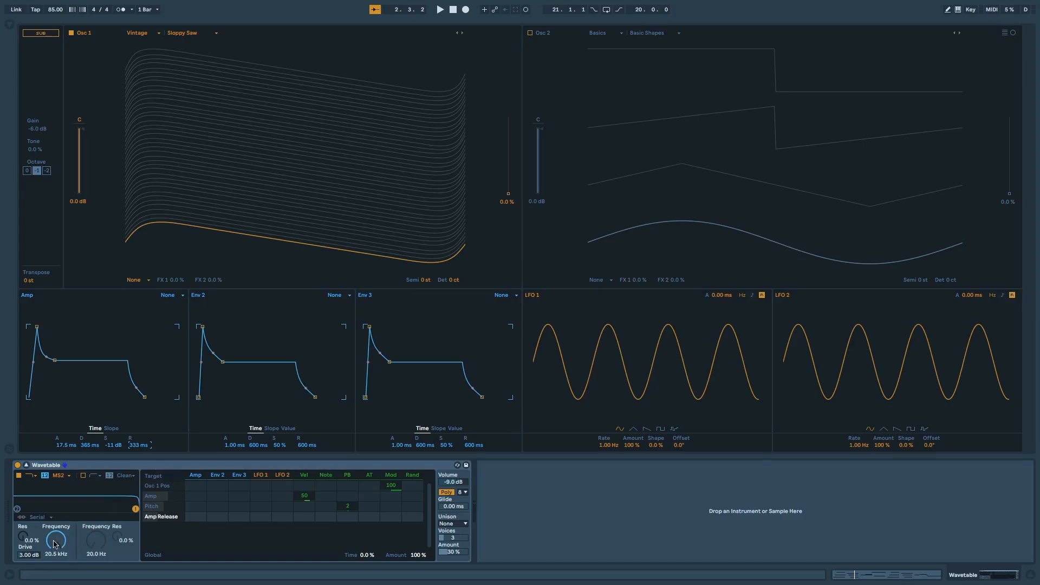
- Lower filter 1's frequency to 1.31 kHz, modulate it from Env 2 by 100, and audition the sound
{"action": "left_click_drag", "start_coordinate": [55, 544], "coordinate": [55, 573]}
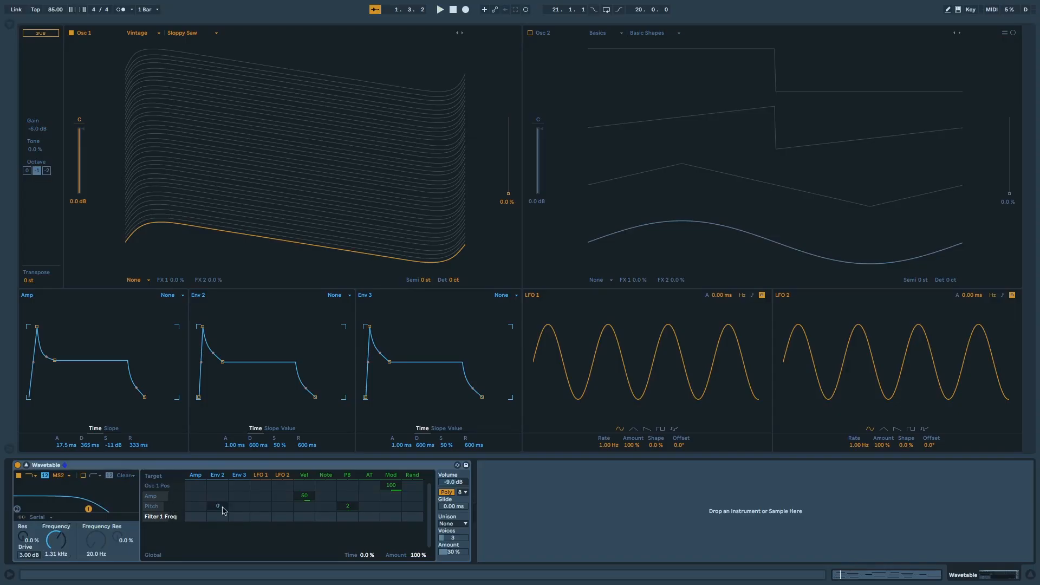
{"action": "left_click", "coordinate": [217, 516]}
{"action": "key", "text": "space"}
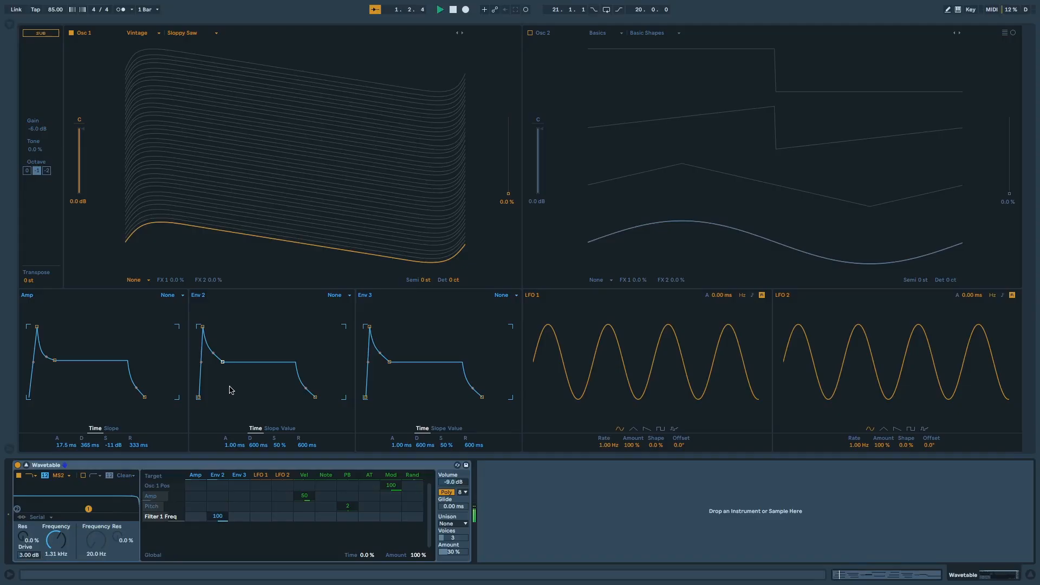
{"action": "key", "text": "space"}
- Shape Env 2 with 78.1 ms attack, 431 ms decay, 34% sustain and 397 ms release
{"action": "left_click_drag", "start_coordinate": [235, 449], "coordinate": [279, 459]}
{"action": "left_click_drag", "start_coordinate": [302, 449], "coordinate": [301, 459]}
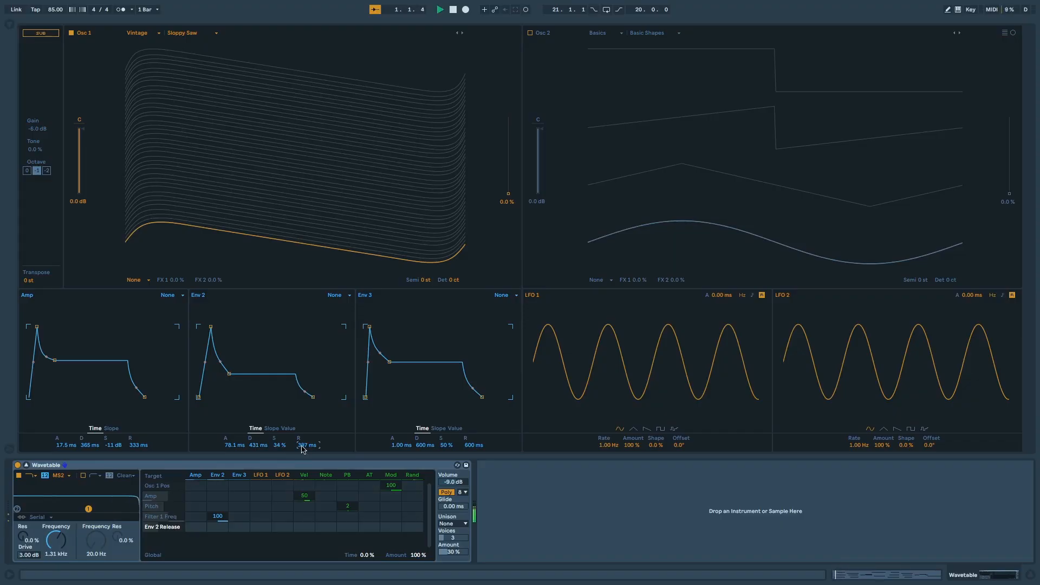
- Set filter 1 to 349 Hz with 15% resonance, modulate oscillator 1's position from LFO 1 by 100, and audition it
{"action": "mouse_move", "coordinate": [56, 540]}
{"action": "left_mouse_down"}
{"action": "mouse_move", "coordinate": [56, 561]}
{"action": "mouse_move", "coordinate": [60, 544]}
{"action": "left_mouse_up"}
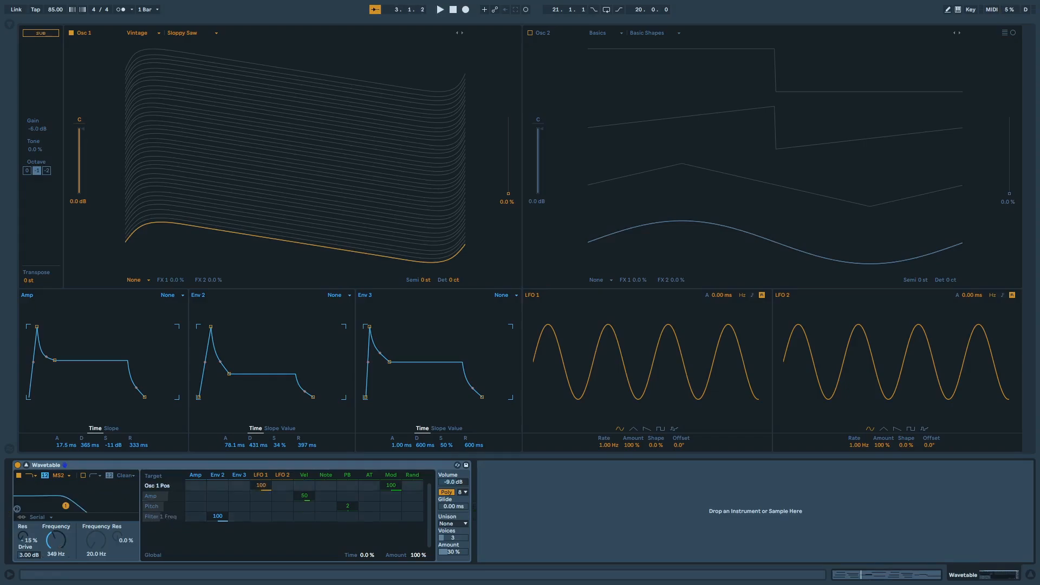
{"action": "key", "text": "space"}
{"action": "key", "text": "space"}
- Sync LFO 1 to the tempo at a 3/16 rate, without retrigger, and give it a 112 ms attack
{"action": "left_click", "coordinate": [752, 296]}
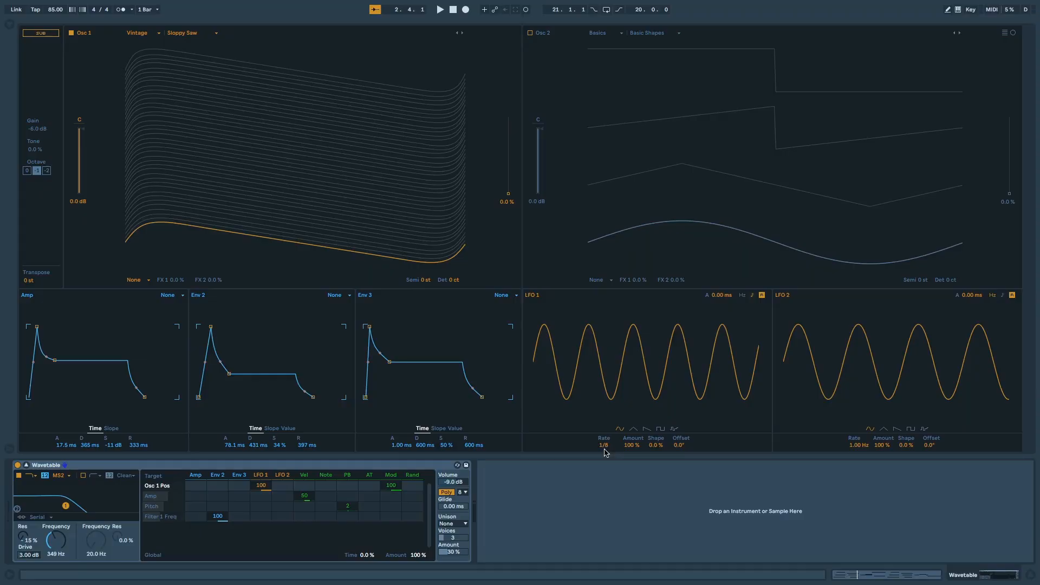
{"action": "left_click_drag", "start_coordinate": [605, 449], "coordinate": [605, 431]}
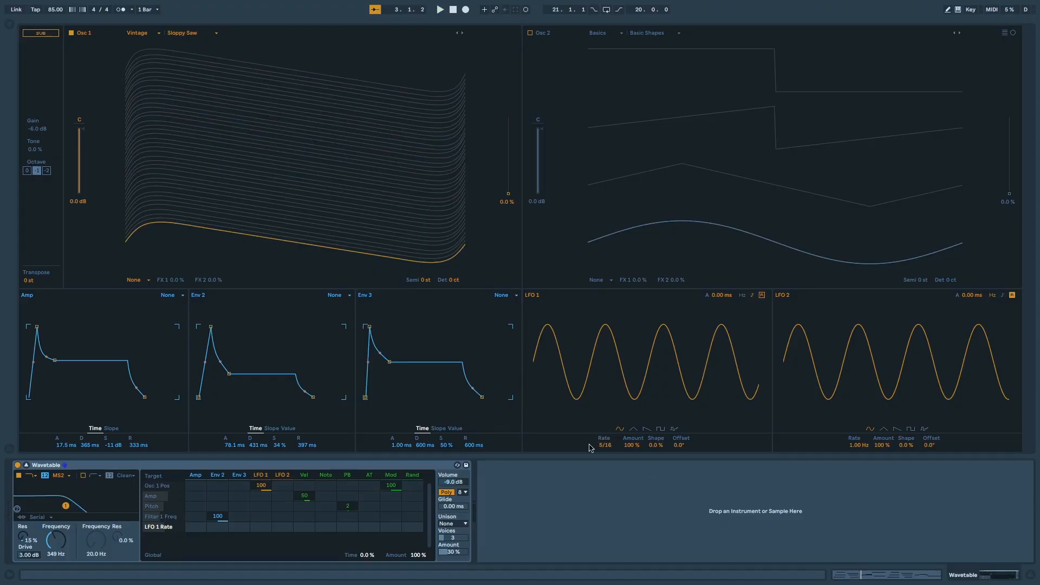
{"action": "left_click_drag", "start_coordinate": [613, 446], "coordinate": [613, 445]}
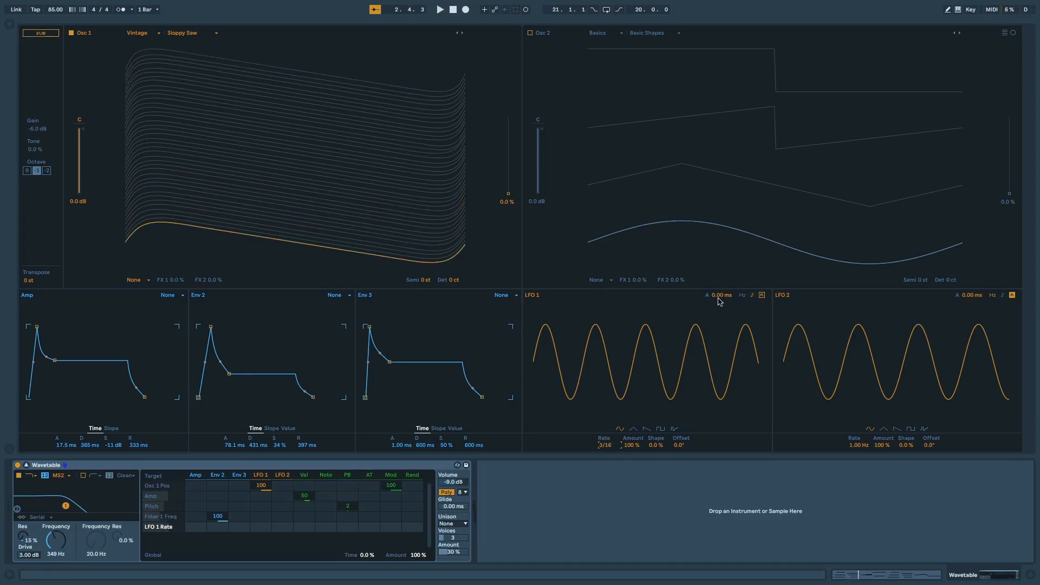
{"action": "left_click_drag", "start_coordinate": [718, 298], "coordinate": [718, 292]}
{"action": "left_click_drag", "start_coordinate": [718, 297], "coordinate": [719, 287]}
- Reduce the Env 2 filter modulation to 66 and LFO 1 position modulation to 33, then raise oscillator 1's wavetable position to 36% during playback
{"action": "left_click_drag", "start_coordinate": [219, 517], "coordinate": [219, 535]}
{"action": "left_click_drag", "start_coordinate": [261, 486], "coordinate": [261, 522]}
{"action": "key", "text": "space"}
{"action": "left_click_drag", "start_coordinate": [508, 194], "coordinate": [508, 160]}
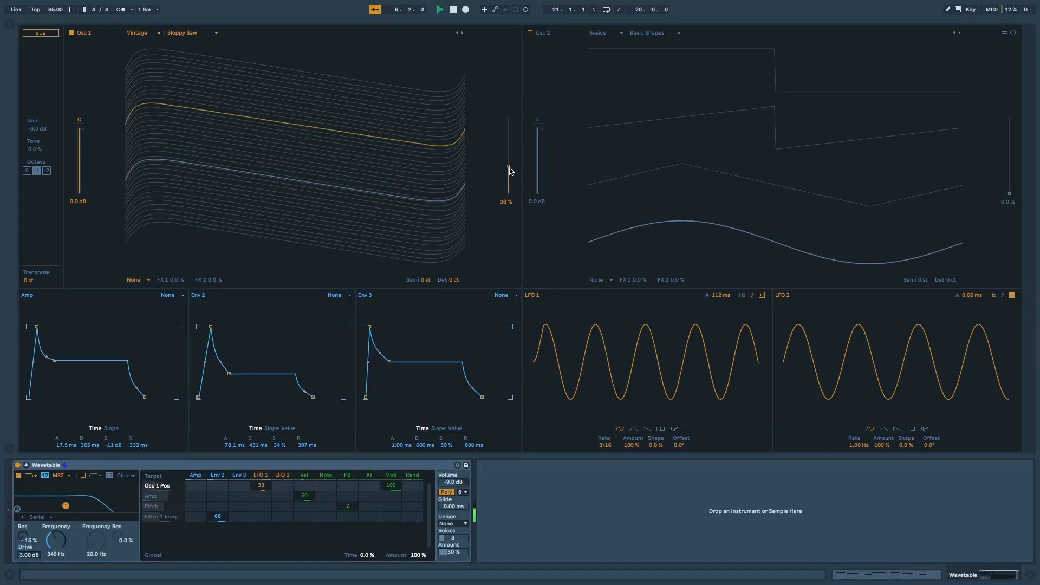
- Switch on oscillator 2, mute oscillator 1, and load the Noise wavetable Radio 1 into oscillator 2
{"action": "left_click", "coordinate": [530, 33]}
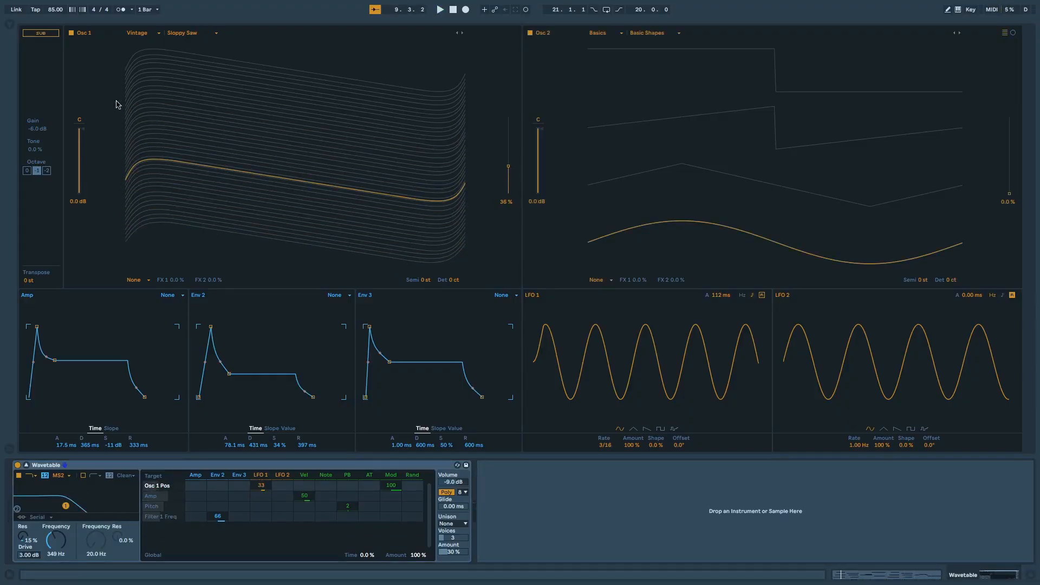
{"action": "left_click", "coordinate": [71, 33]}
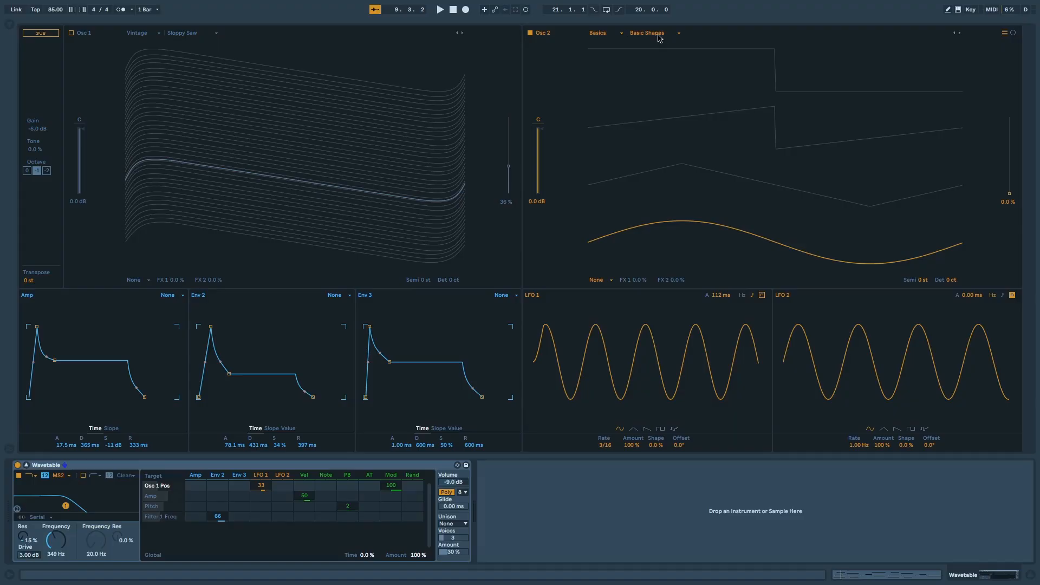
{"action": "left_click", "coordinate": [659, 36]}
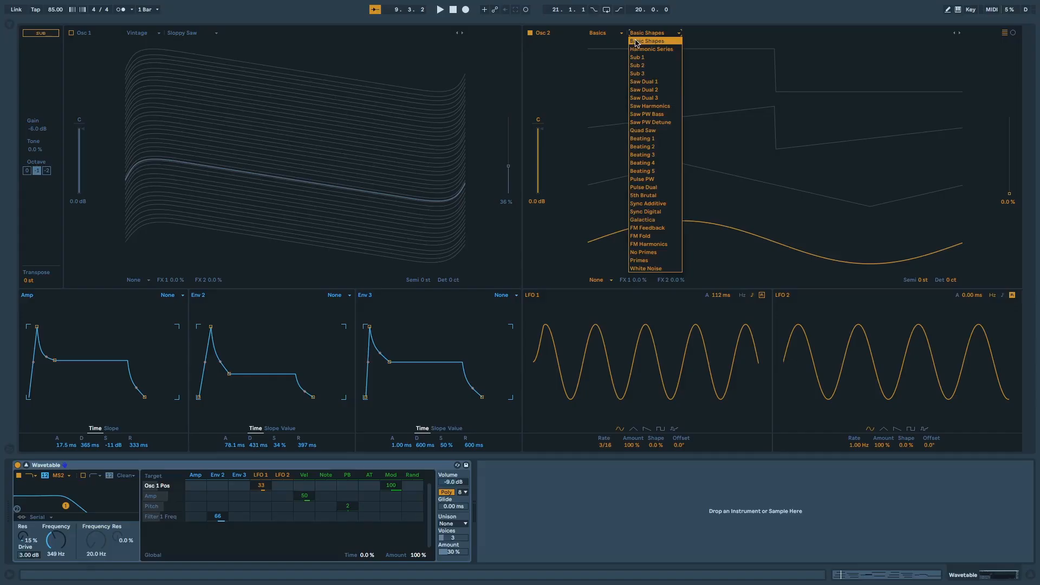
{"action": "left_click", "coordinate": [607, 34]}
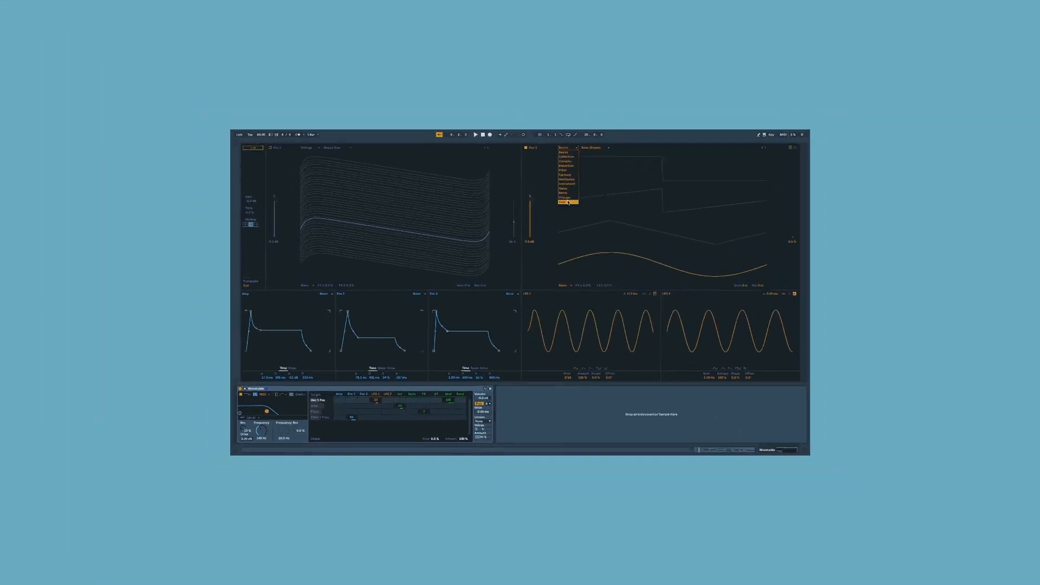
{"action": "left_click", "coordinate": [552, 227]}
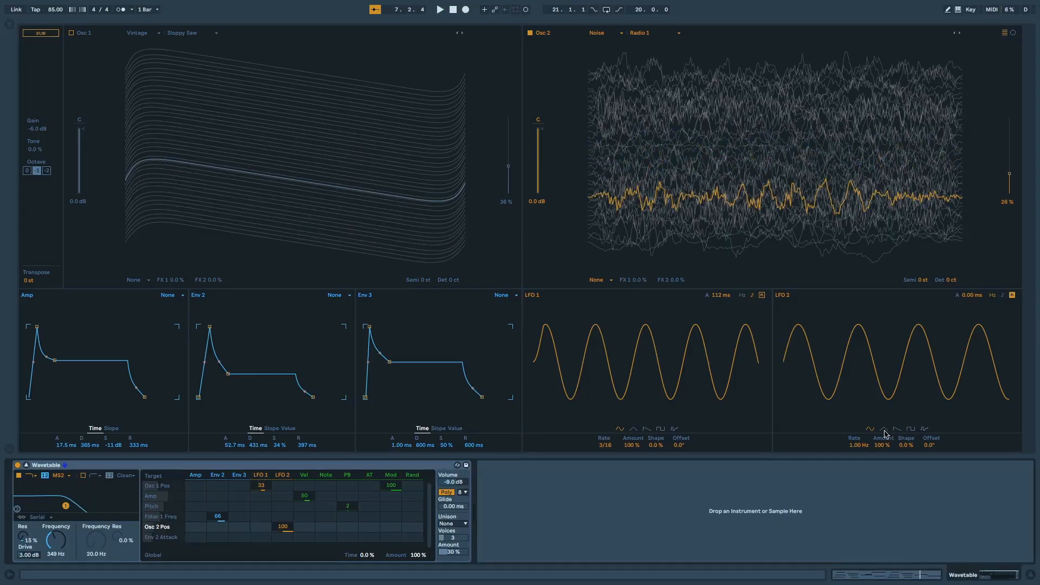
- Change LFO 2 to a triangle wave and sync it to the tempo at a 1/16 rate
{"action": "left_click", "coordinate": [884, 430]}
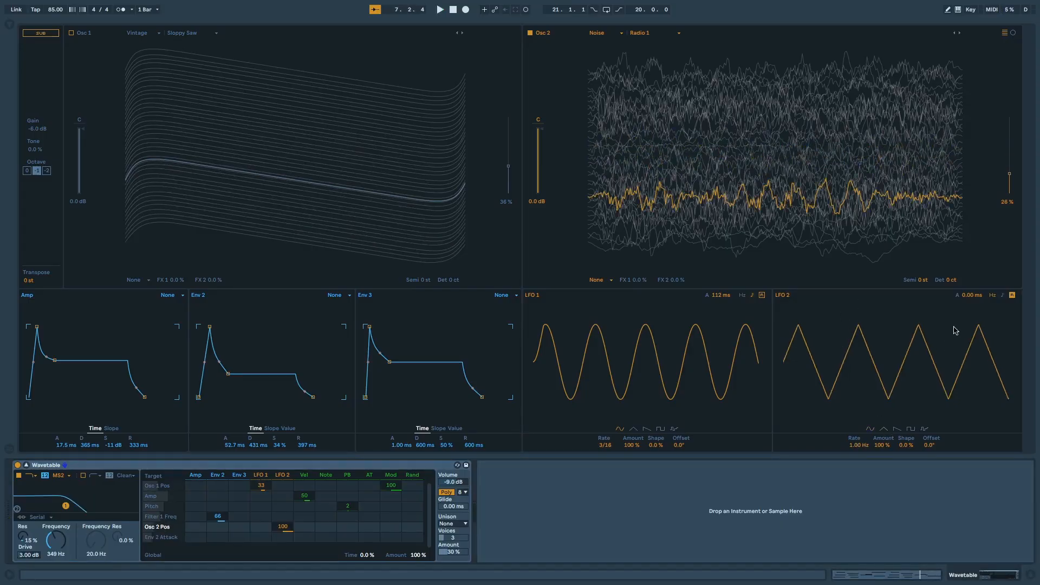
{"action": "left_click", "coordinate": [1002, 295]}
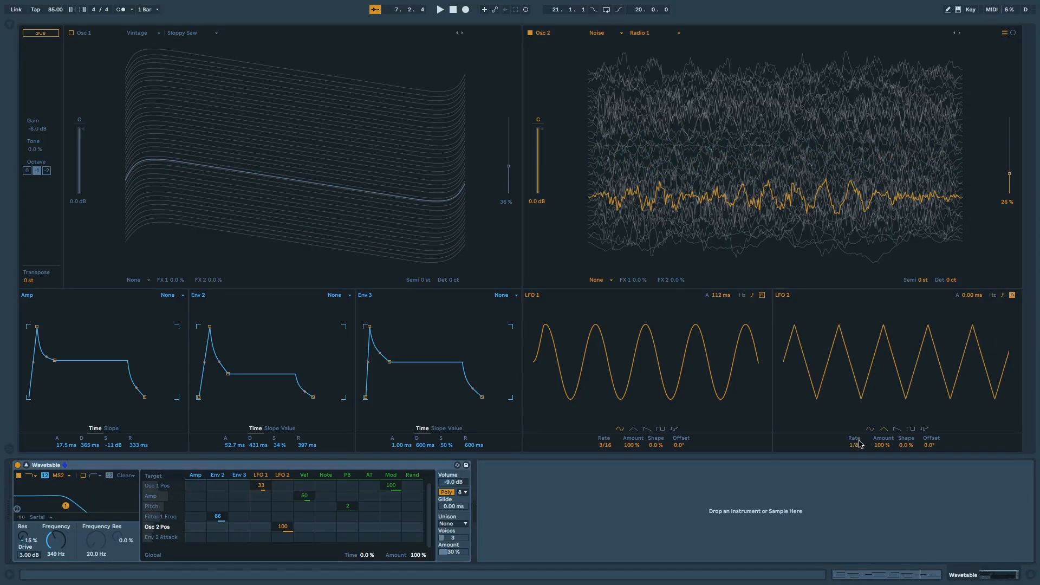
{"action": "left_click_drag", "start_coordinate": [855, 446], "coordinate": [855, 425]}
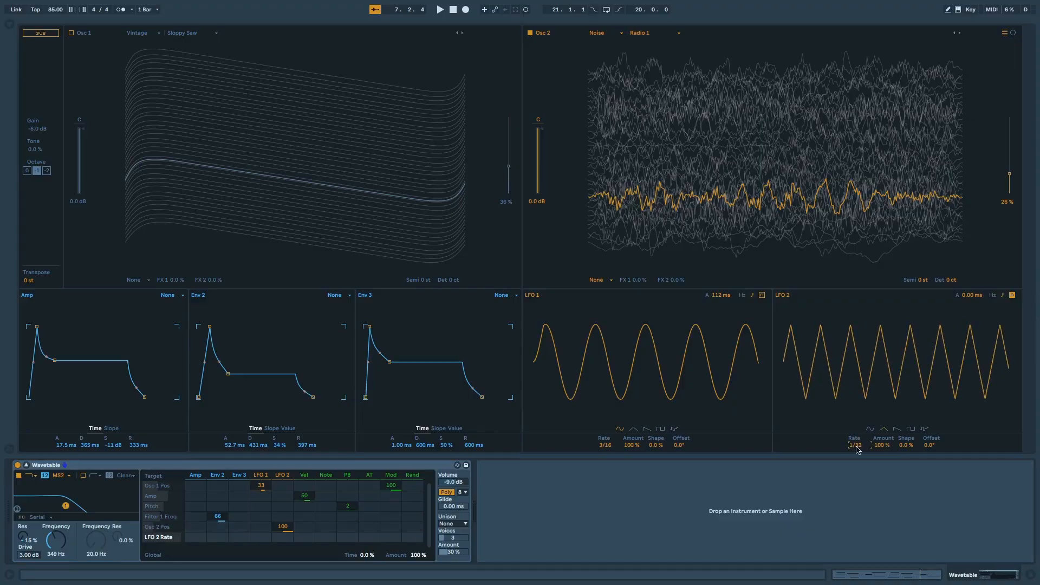
{"action": "scroll", "coordinate": [857, 450], "scroll_direction": "up", "scroll_amount": 1}
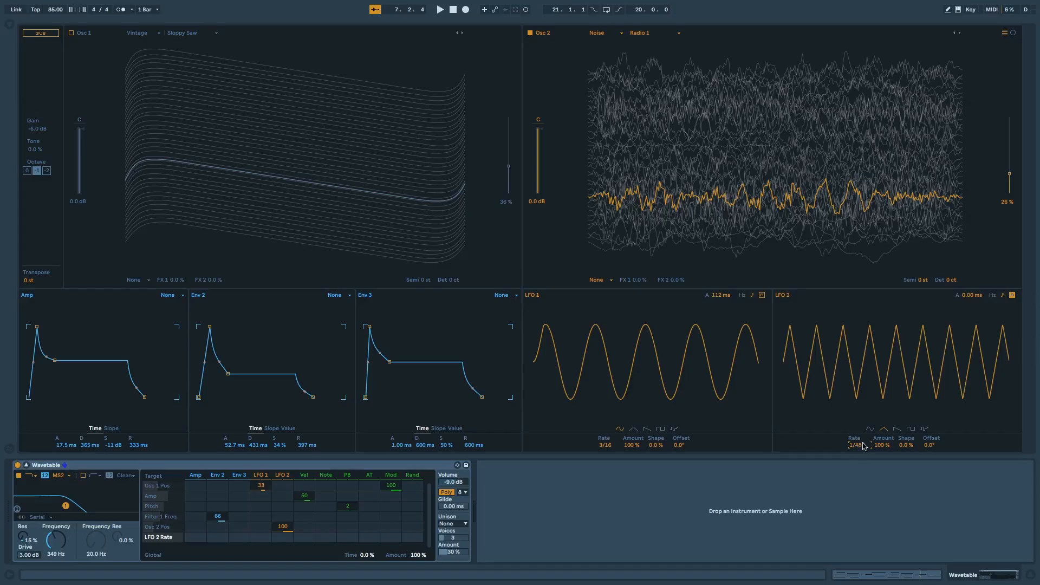
{"action": "key", "text": "Down"}
{"action": "key", "text": "Down"}
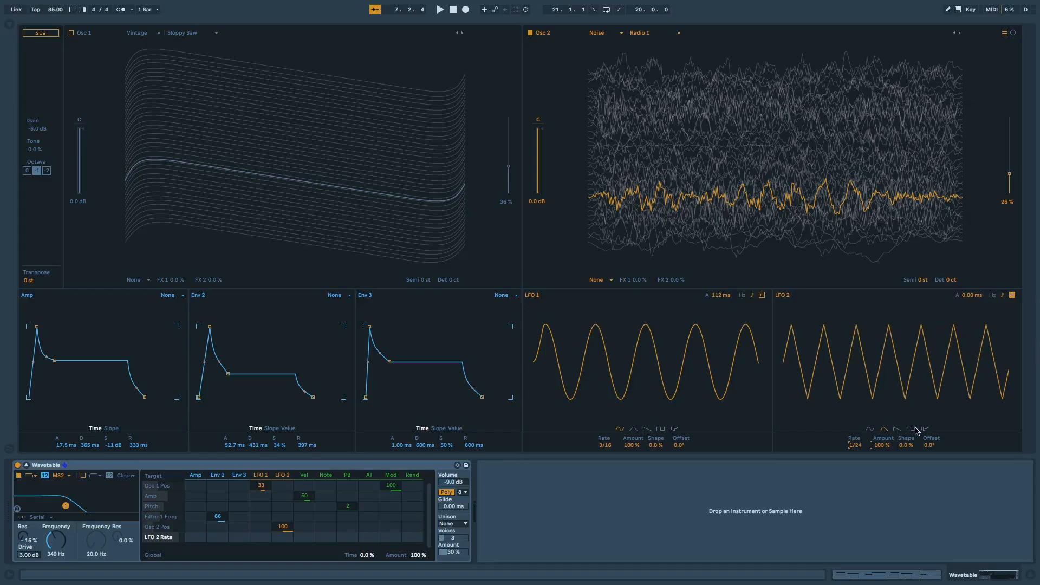
{"action": "key", "text": "Down"}
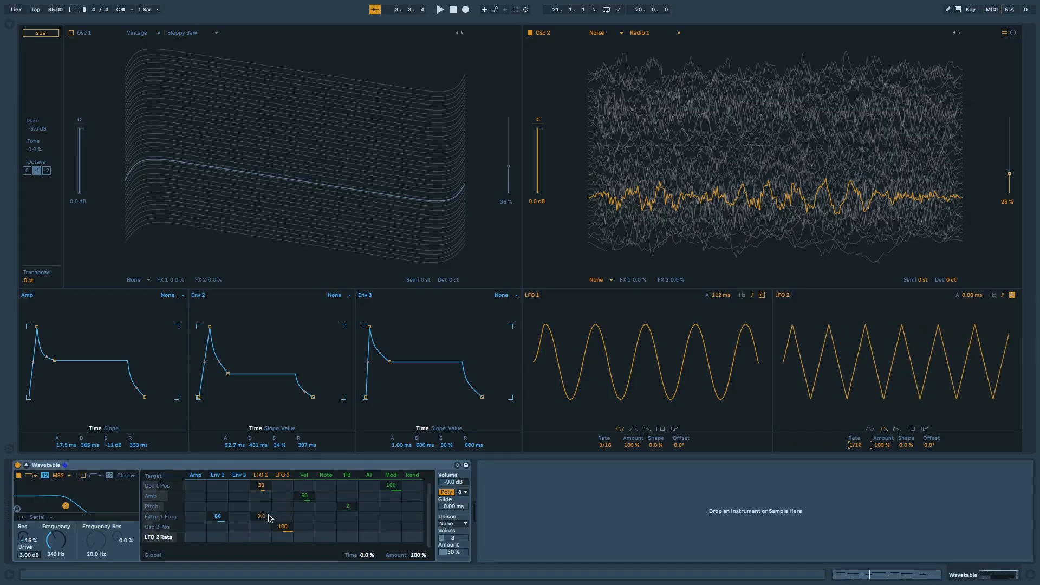
- Modulate LFO 2's rate from Env 2 by -55, then switch oscillator 1 back on and audition both oscillators
{"action": "left_click", "coordinate": [226, 536]}
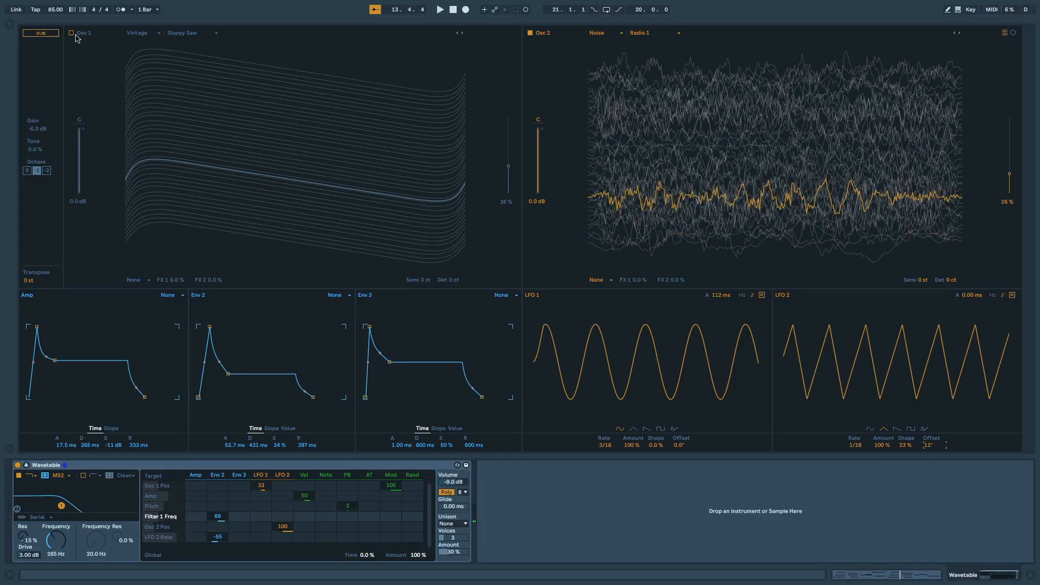
{"action": "left_click", "coordinate": [71, 33]}
{"action": "key", "text": "space"}
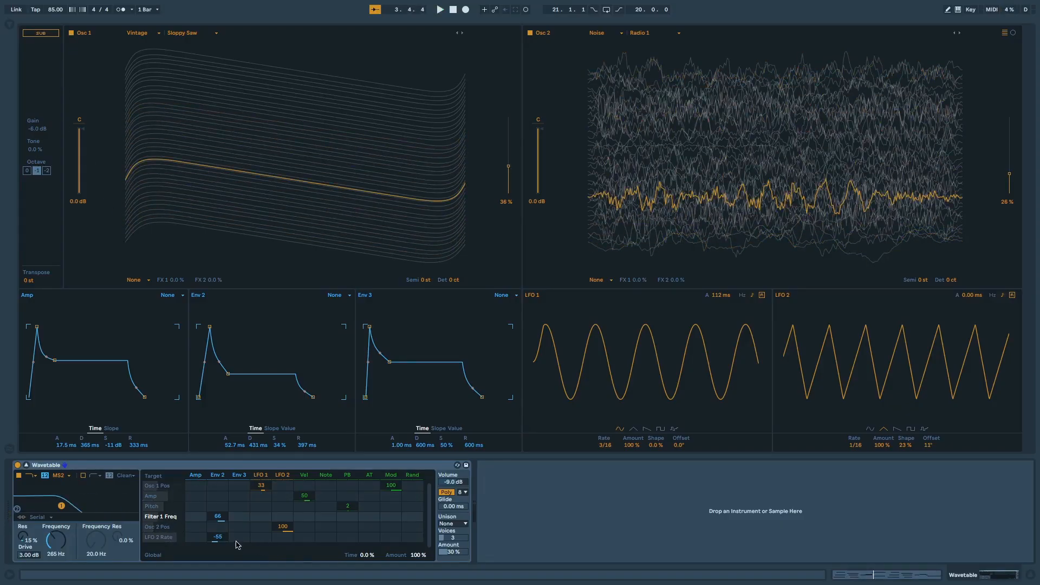
- Modulate oscillator 1's gain by -100 and oscillator 2's gain by 100 from Env 3, and play the result
{"action": "left_click", "coordinate": [75, 202]}
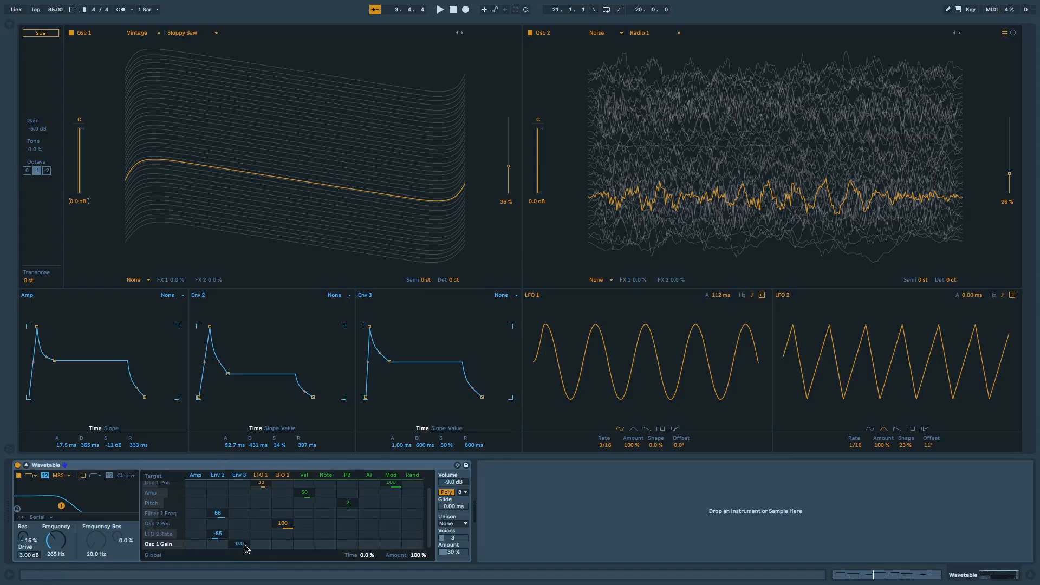
{"action": "left_click", "coordinate": [246, 549]}
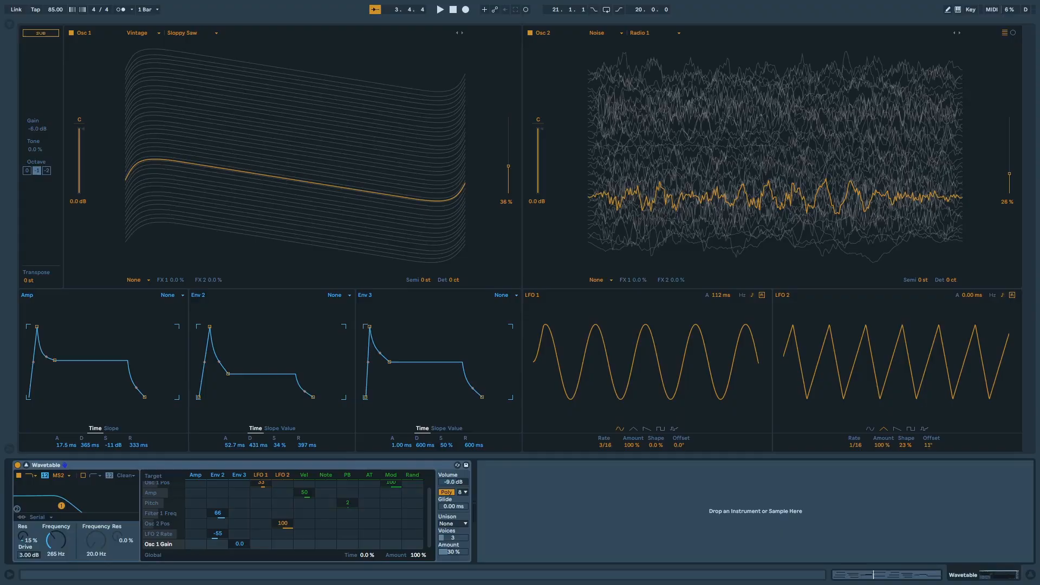
{"action": "key", "text": "space"}
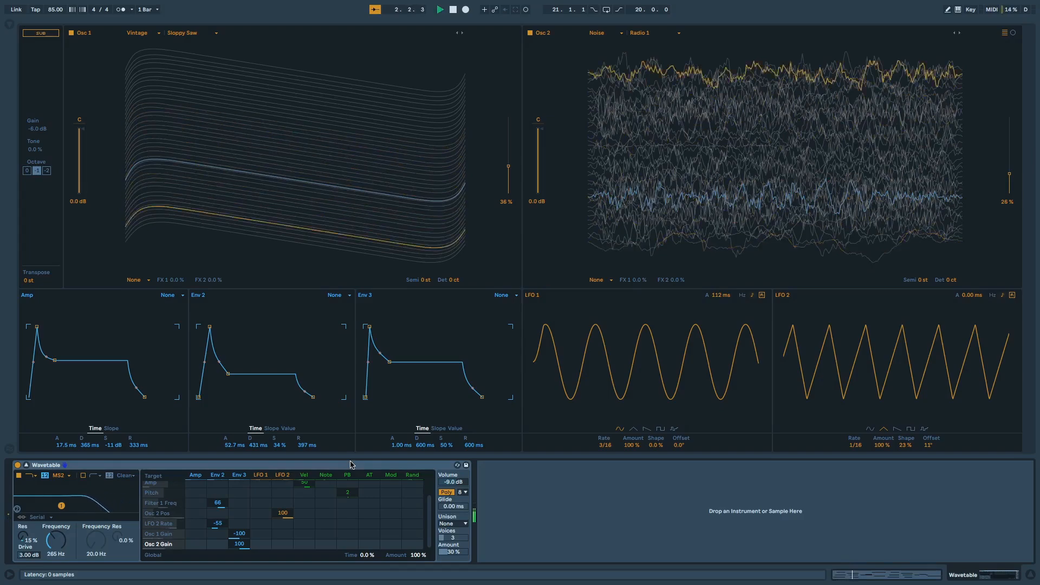
- Set Env 3 to 20.8 ms attack, 2.00 s decay and 36% sustain, and invert its gain modulation to 100 for oscillator 1 and -100 for oscillator 2
{"action": "left_click_drag", "start_coordinate": [403, 440], "coordinate": [404, 428]}
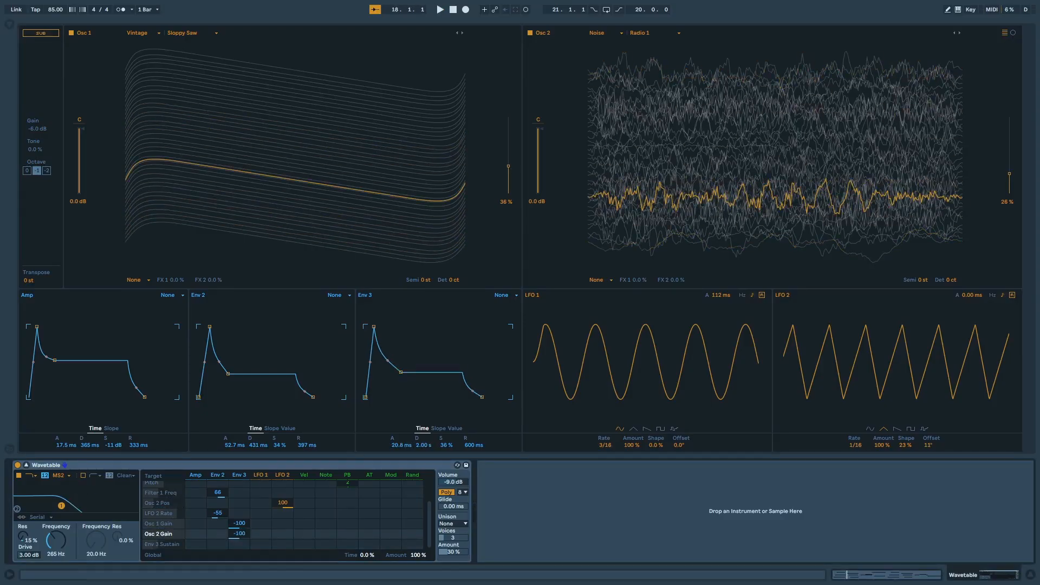
{"action": "left_click", "coordinate": [244, 525]}
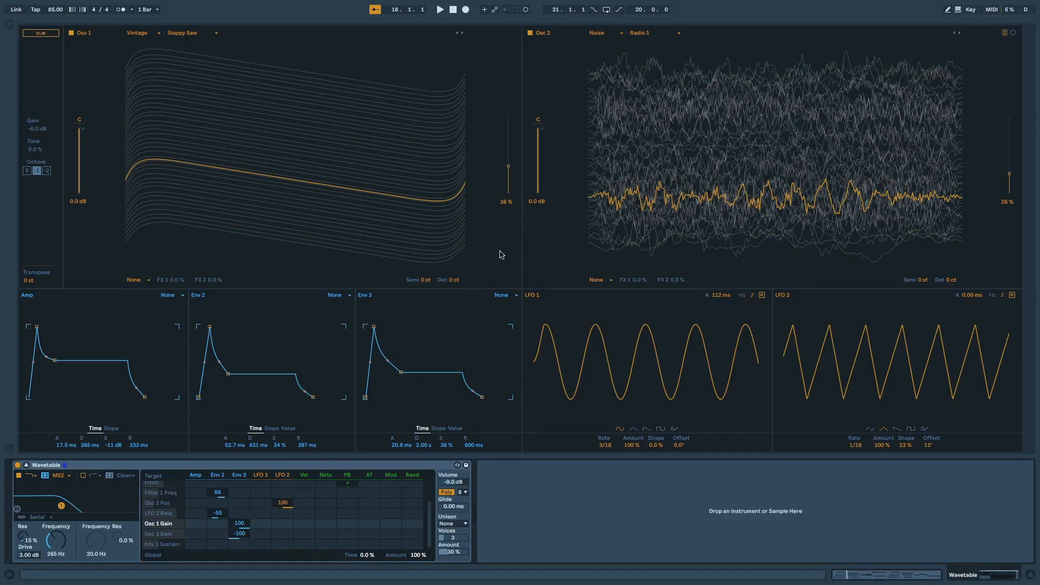
{"action": "key", "text": "space"}
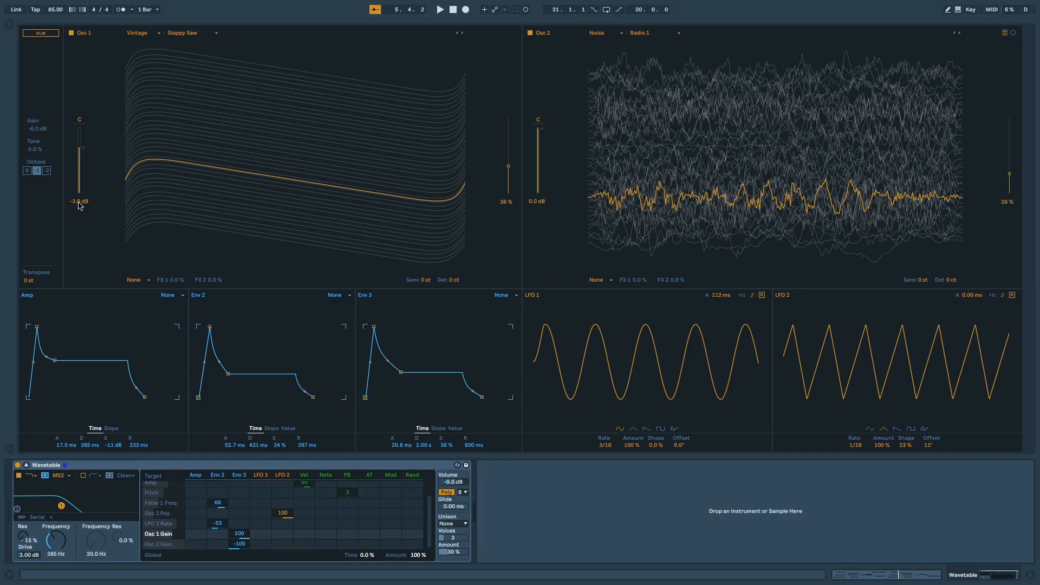
- Set the unison mode to Shimmer and play the patch to hear it
{"action": "left_click", "coordinate": [450, 524]}
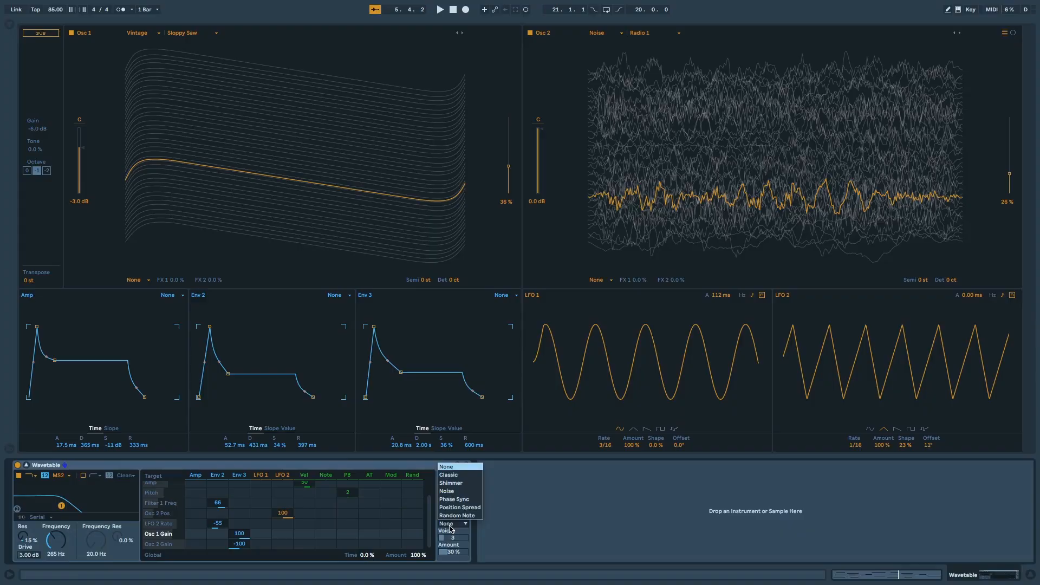
{"action": "left_click", "coordinate": [451, 483]}
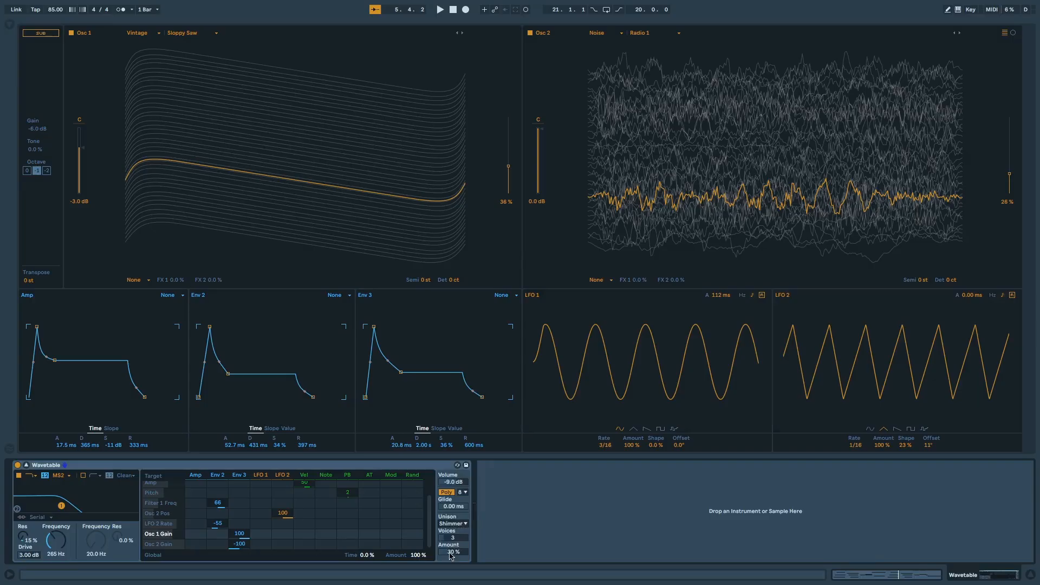
{"action": "key", "text": "space"}
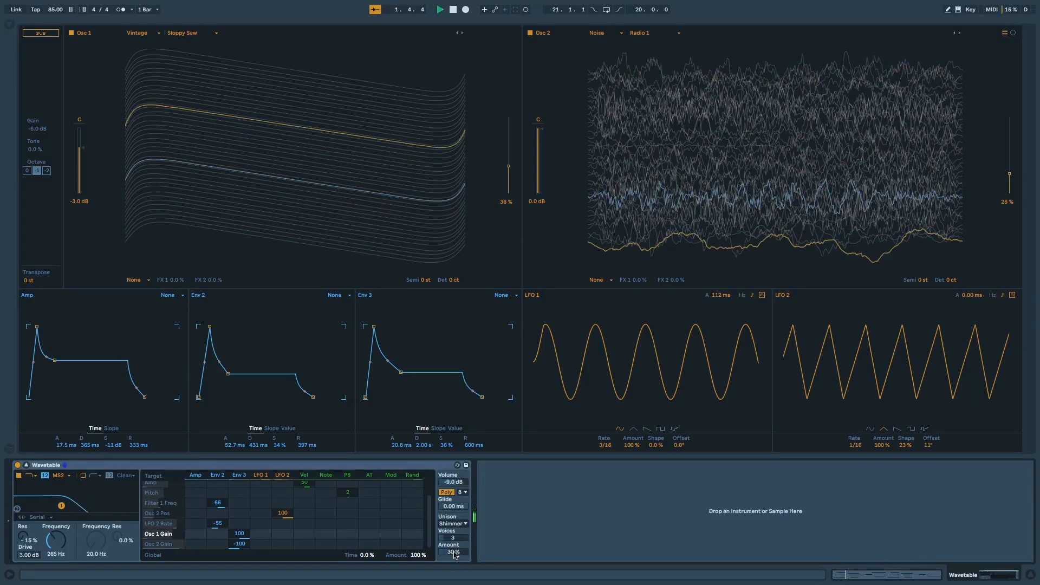
- Lower the unison amount, switch the unison mode to Noise with a 9.0% amount, and play the patch
{"action": "left_click_drag", "start_coordinate": [454, 552], "coordinate": [453, 560]}
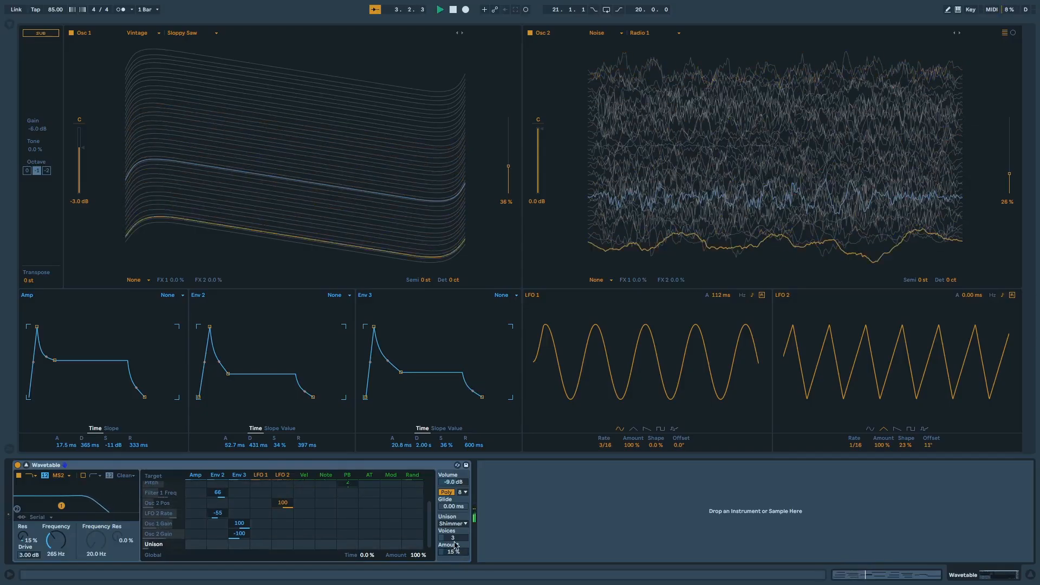
{"action": "left_click_drag", "start_coordinate": [454, 538], "coordinate": [454, 545]}
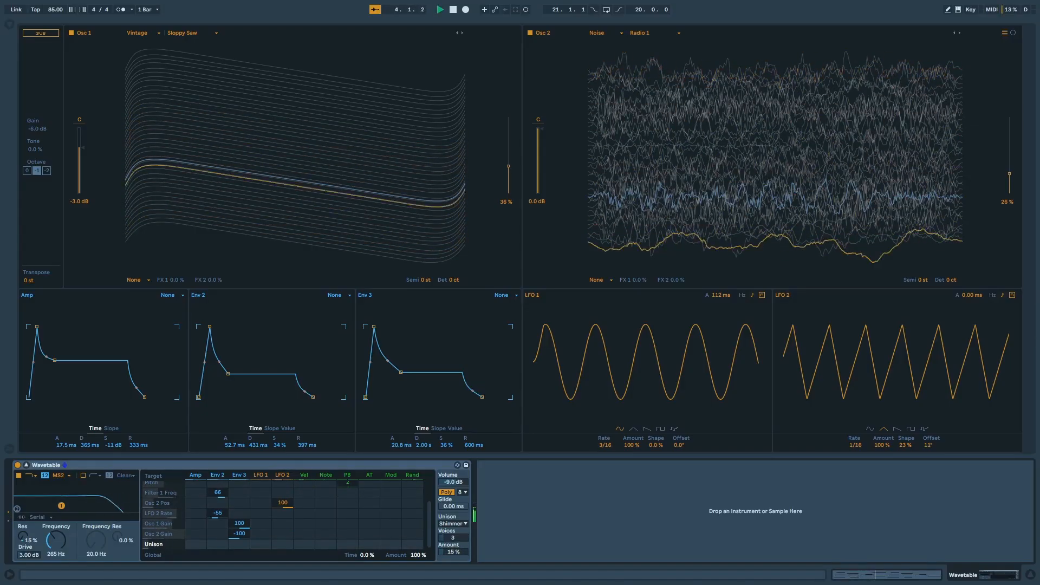
{"action": "left_click", "coordinate": [454, 523]}
{"action": "left_click", "coordinate": [457, 491]}
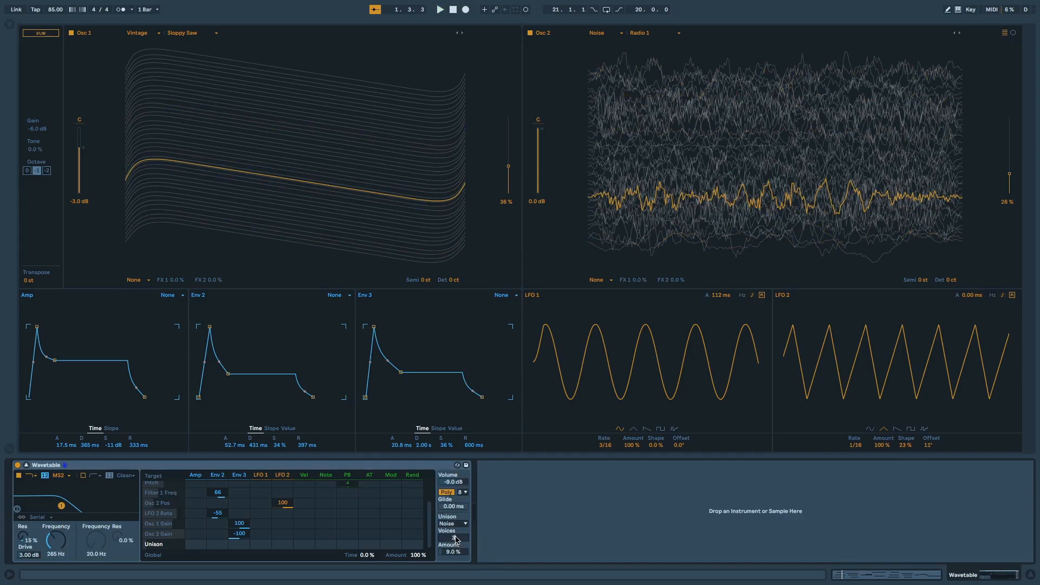
{"action": "key", "text": "space"}
- Modulate filter 1's frequency by -6.2 from LFO 2, and its resonance by 33 from velocity and 8.4 from LFO 1
{"action": "left_click", "coordinate": [52, 545]}
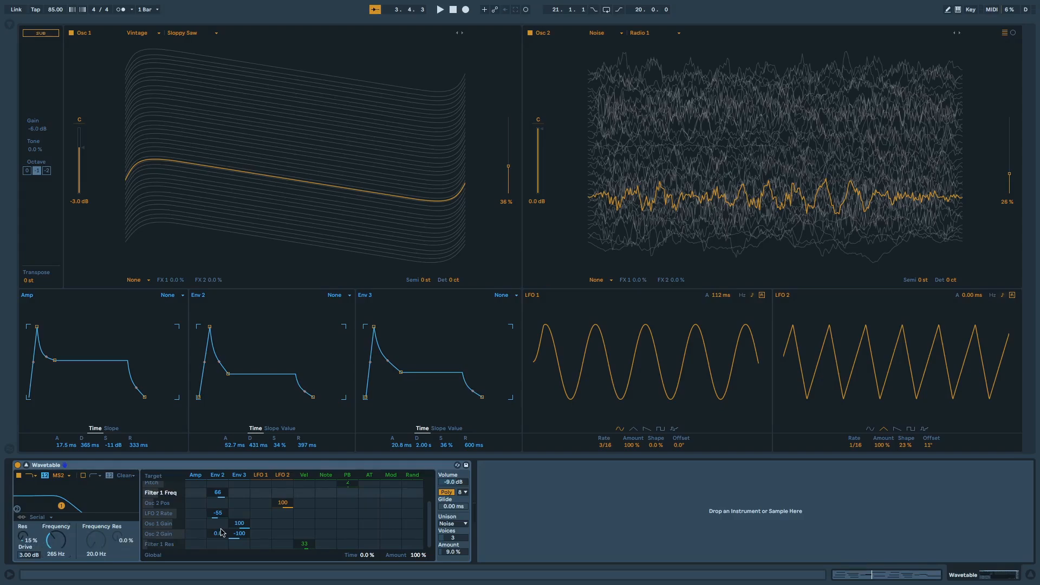
{"action": "scroll", "coordinate": [284, 508], "scroll_direction": "up", "scroll_amount": 3}
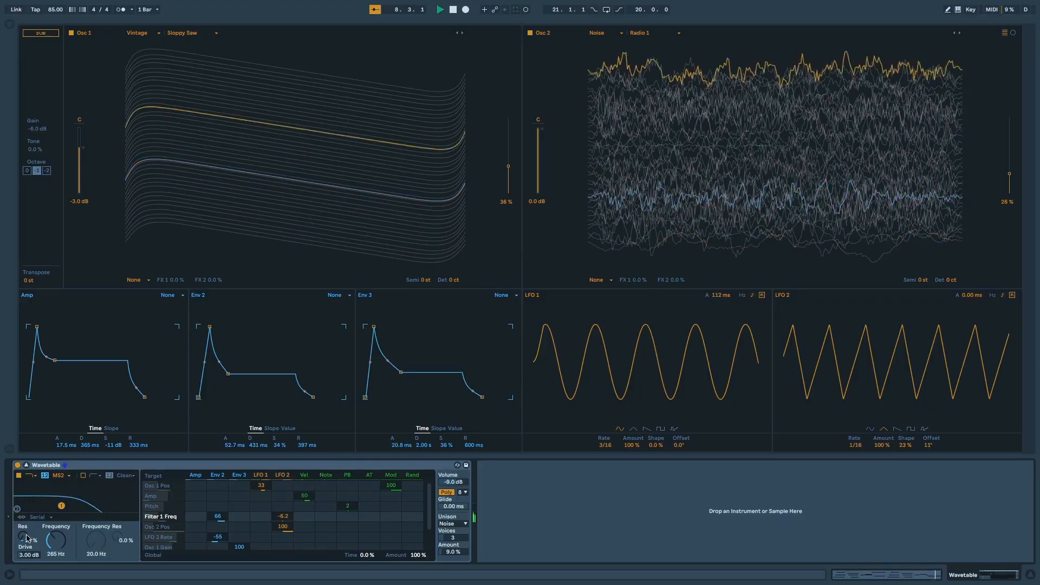
{"action": "left_click", "coordinate": [23, 536]}
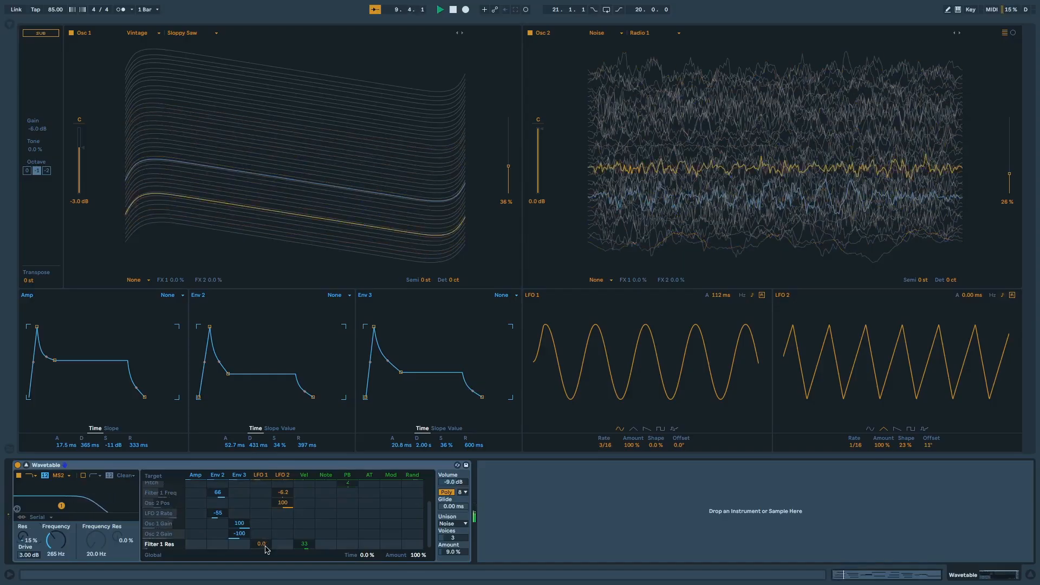
{"action": "scroll", "coordinate": [266, 548], "scroll_direction": "up", "scroll_amount": 2}
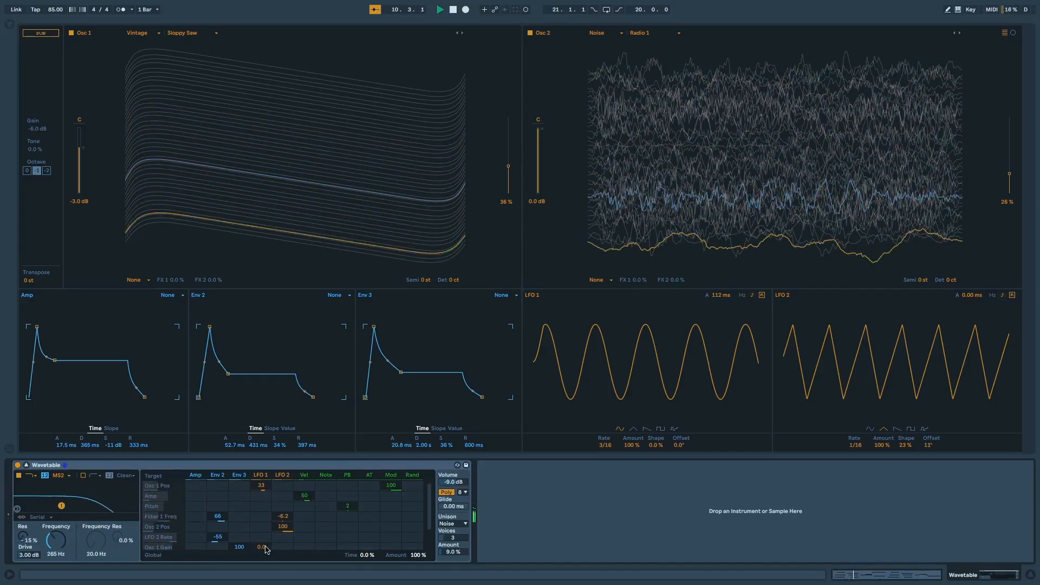
{"action": "scroll", "coordinate": [266, 549], "scroll_direction": "down", "scroll_amount": 2}
{"action": "left_click_drag", "start_coordinate": [266, 548], "coordinate": [265, 543]}
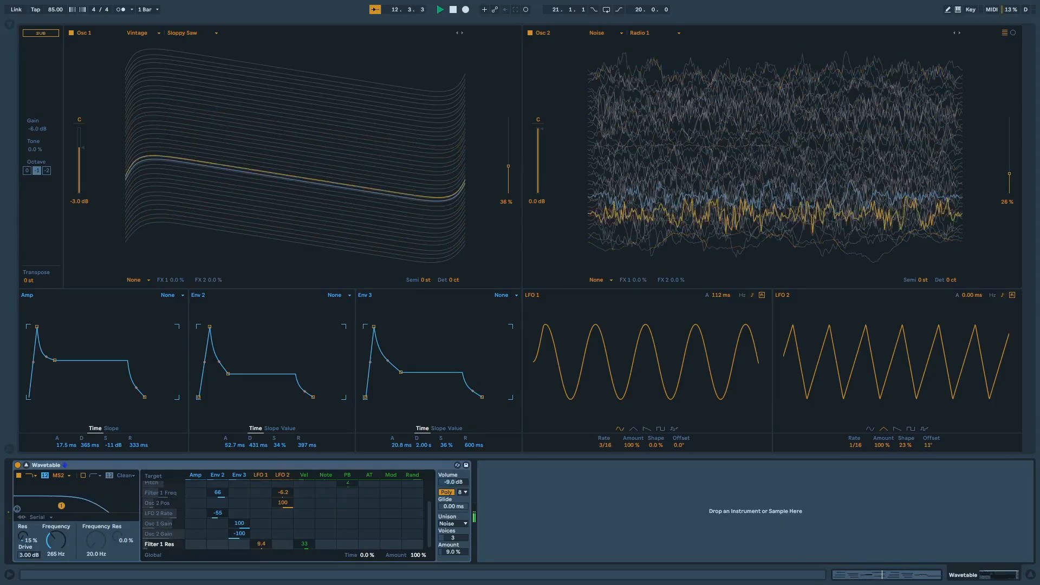
- Modulate oscillator 1's position by -7.8 from Rand and 45 from LFO 1, and oscillator 2's position by 31 from LFO 2 and -6.2 from Rand
{"action": "scroll", "coordinate": [410, 533], "scroll_direction": "up", "scroll_amount": 3}
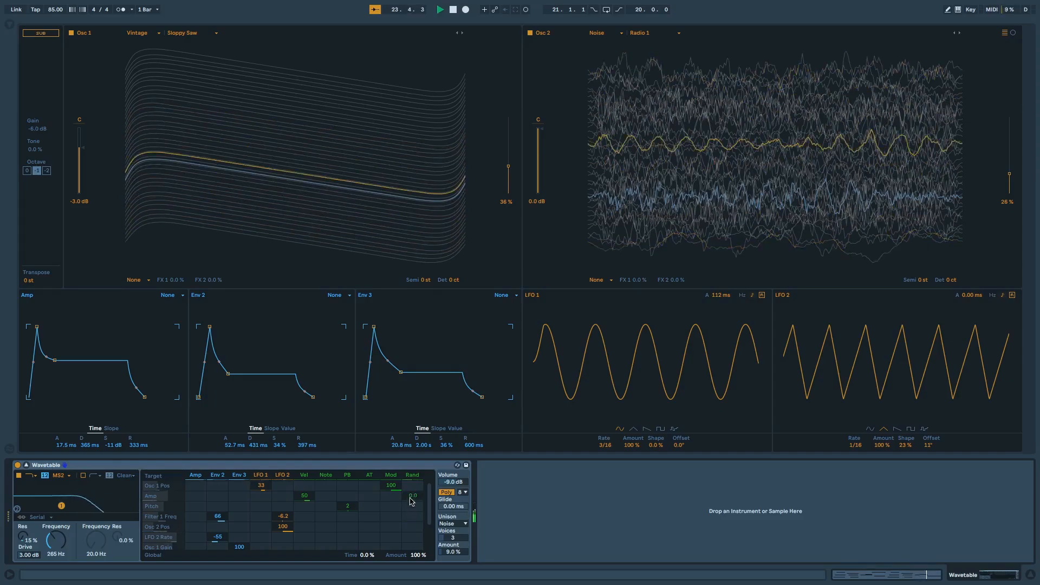
{"action": "left_click_drag", "start_coordinate": [412, 490], "coordinate": [412, 495]}
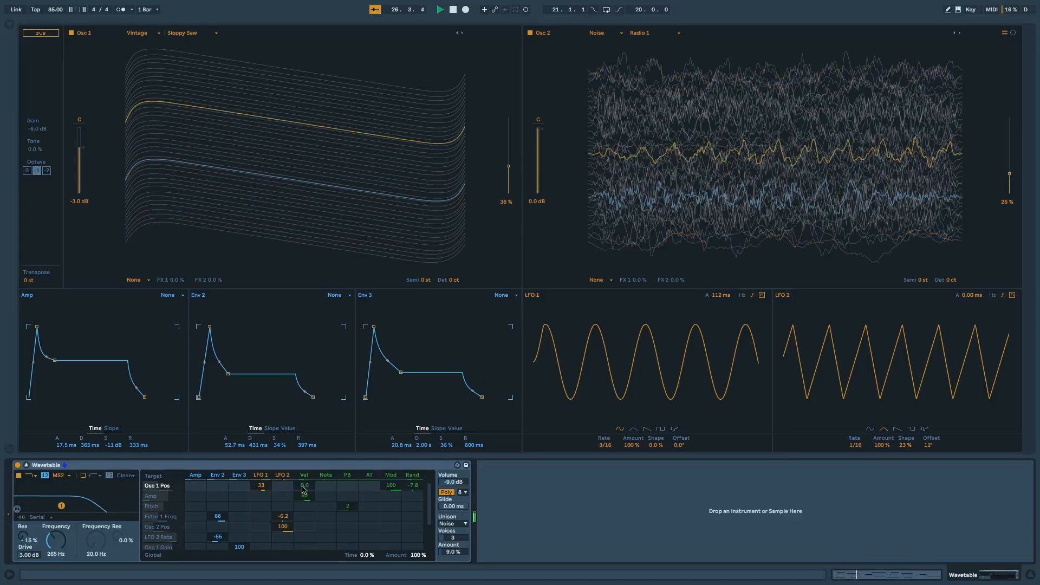
{"action": "left_click_drag", "start_coordinate": [260, 485], "coordinate": [260, 479]}
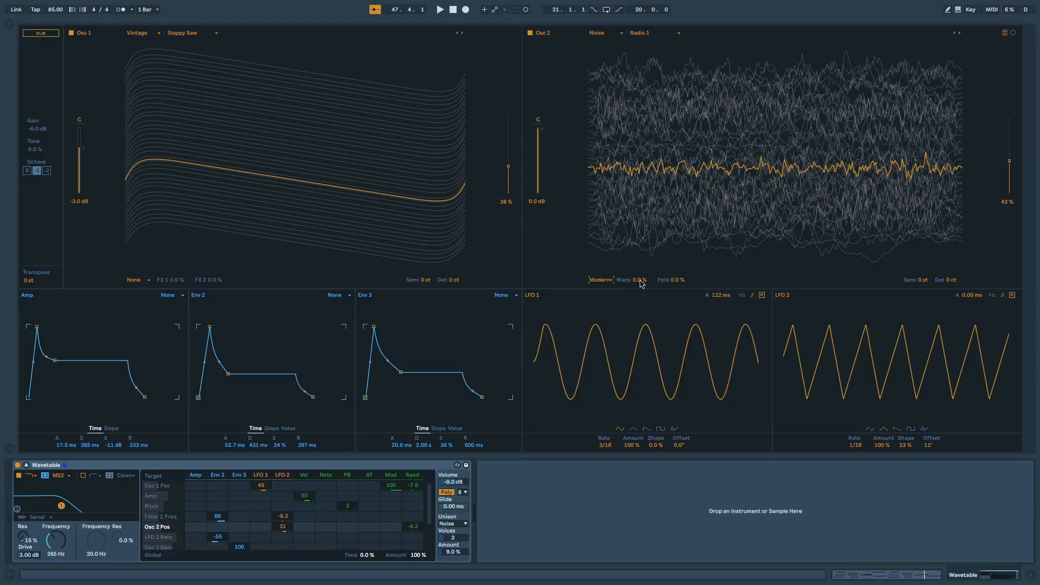
- Set oscillator 2's Modern effect to 4.7% warp and 5.5% fold, and apply a moderate negative Env 3 modulation to its warp
{"action": "left_click_drag", "start_coordinate": [640, 280], "coordinate": [639, 276]}
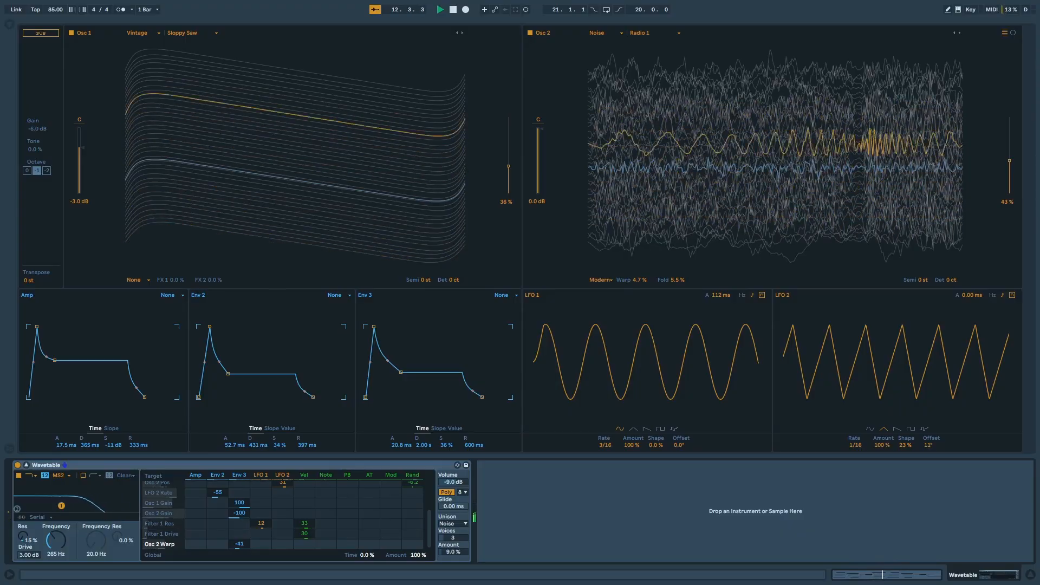
{"action": "left_click_drag", "start_coordinate": [238, 543], "coordinate": [238, 532]}
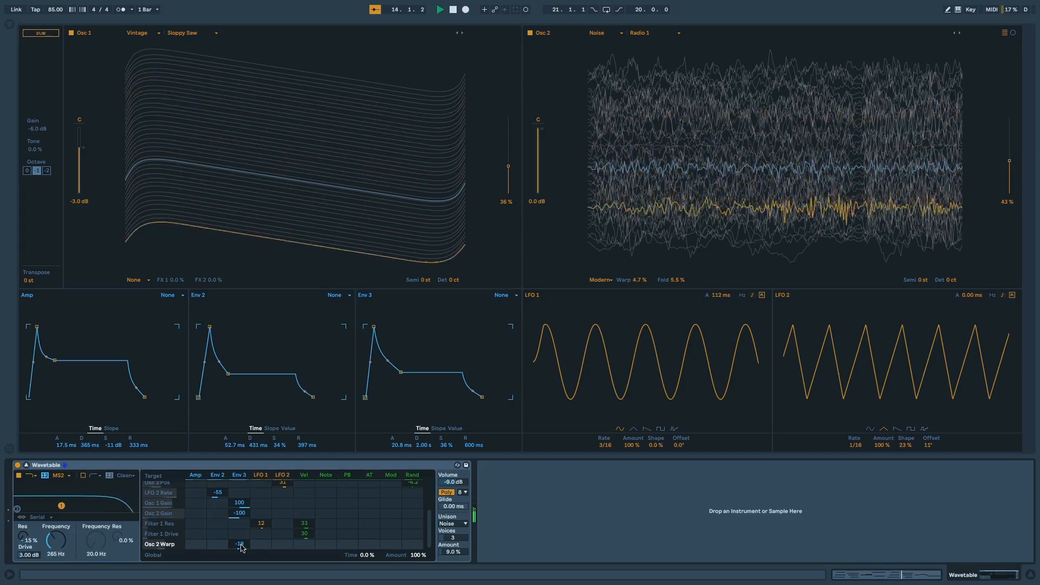